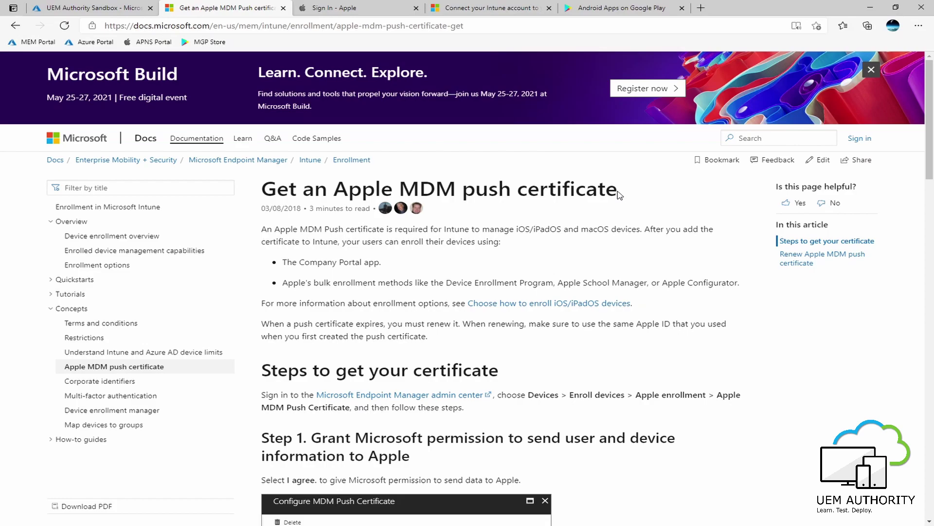
Review the Docs guide on Apple MDM push certificates, then switch to the Apple ID sign-in page.
left_click_drag(618, 194, 266, 189)
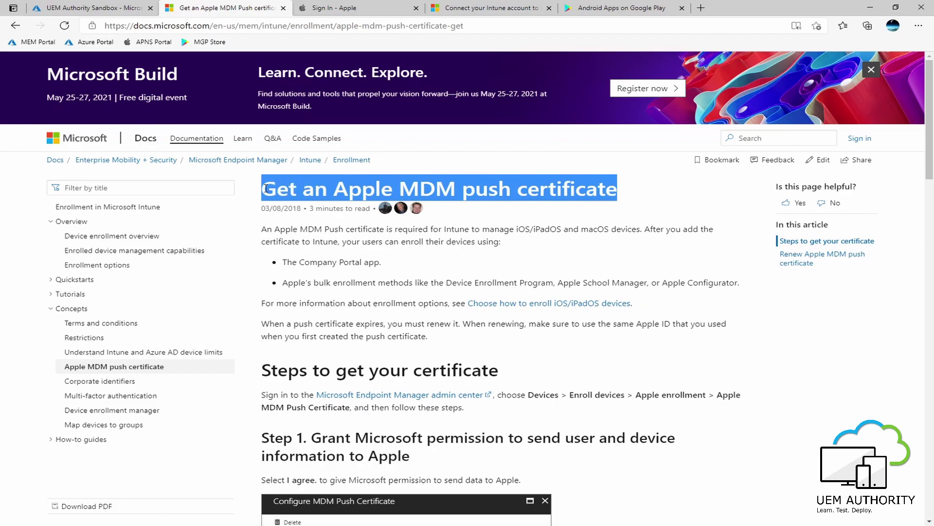
left_click(503, 216)
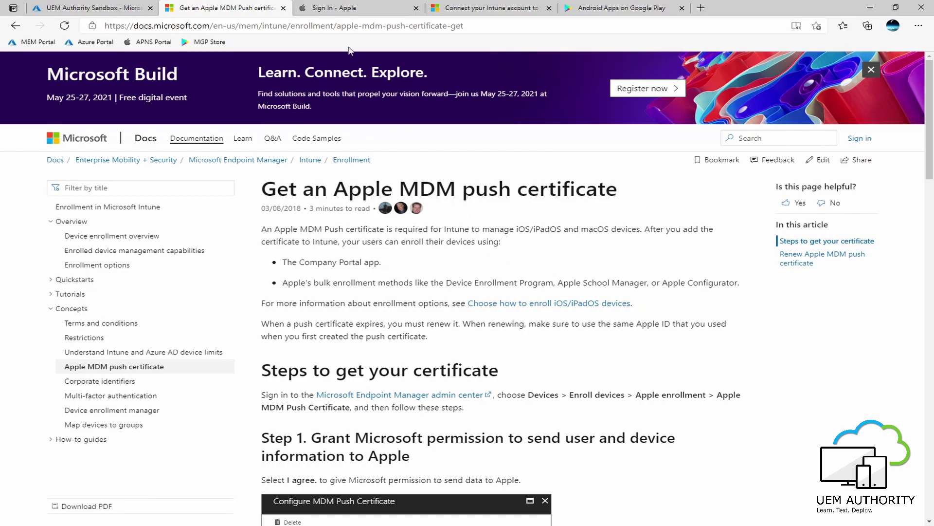
left_click(345, 11)
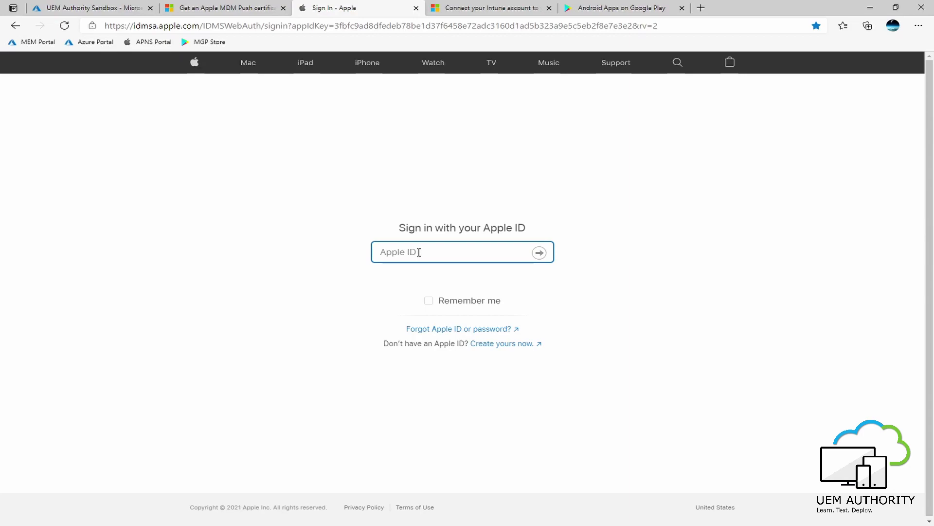
Sign in with the account's Apple ID and password, then enter the two-factor verification code.
key("Return")
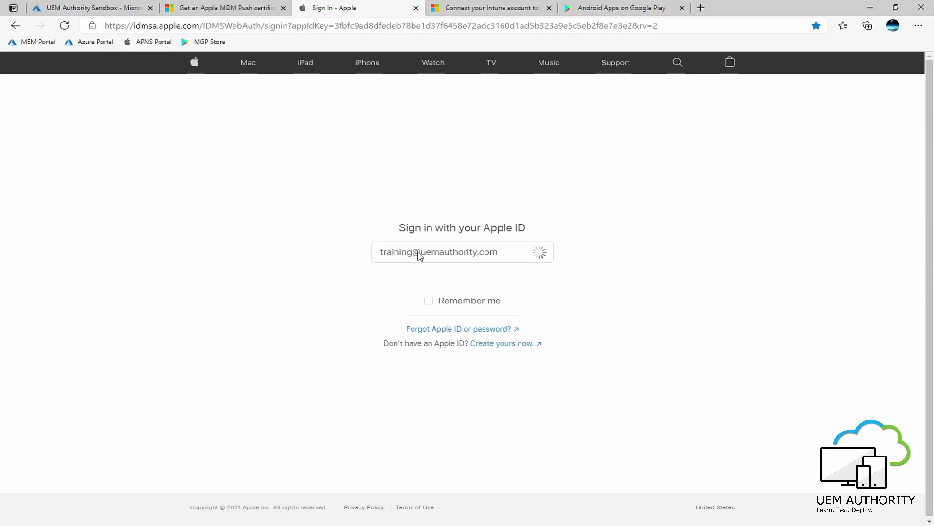
type("•••••••••••••••••")
key("Return")
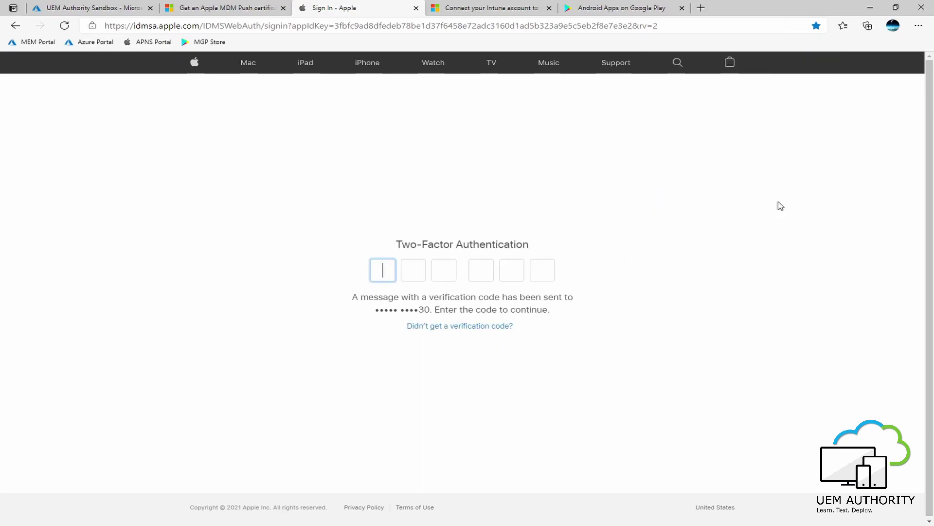
type("24")
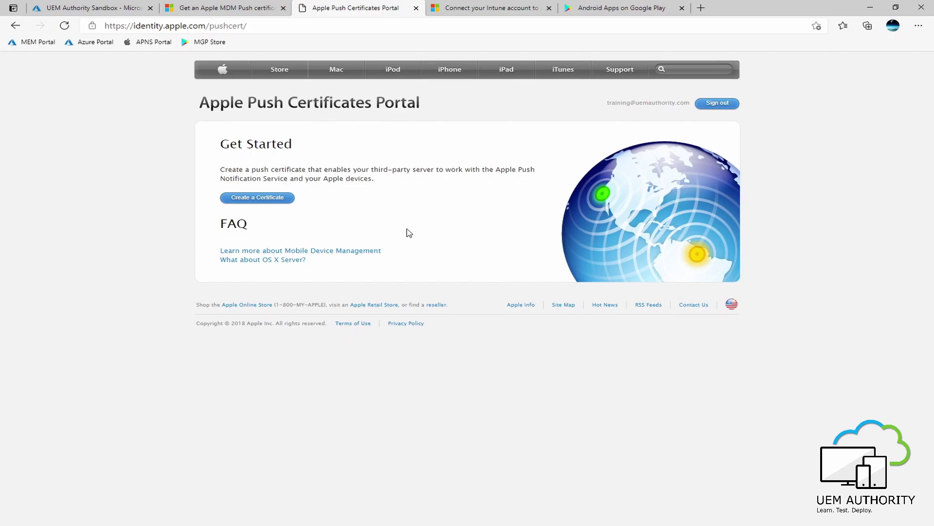
Start a new push certificate and accept the MDM certificate Terms of Use.
left_click(253, 199)
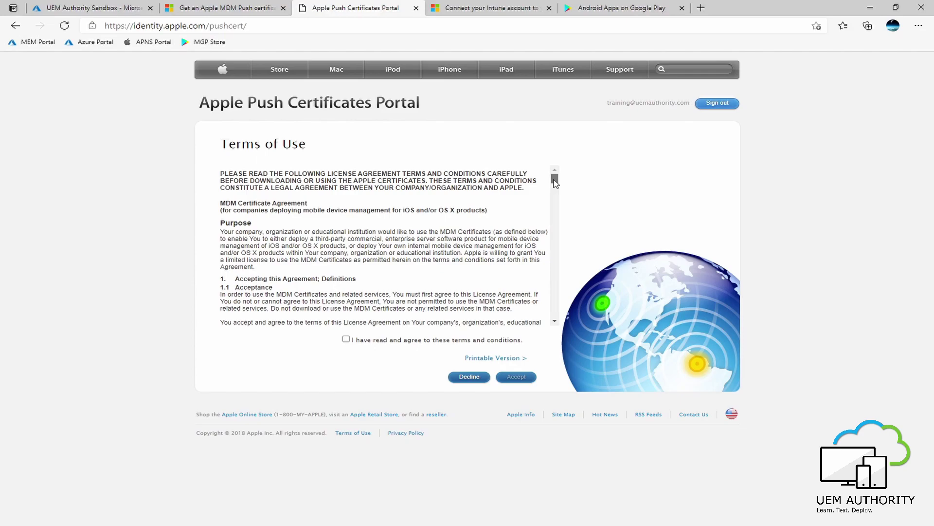
left_click_drag(555, 182, 555, 314)
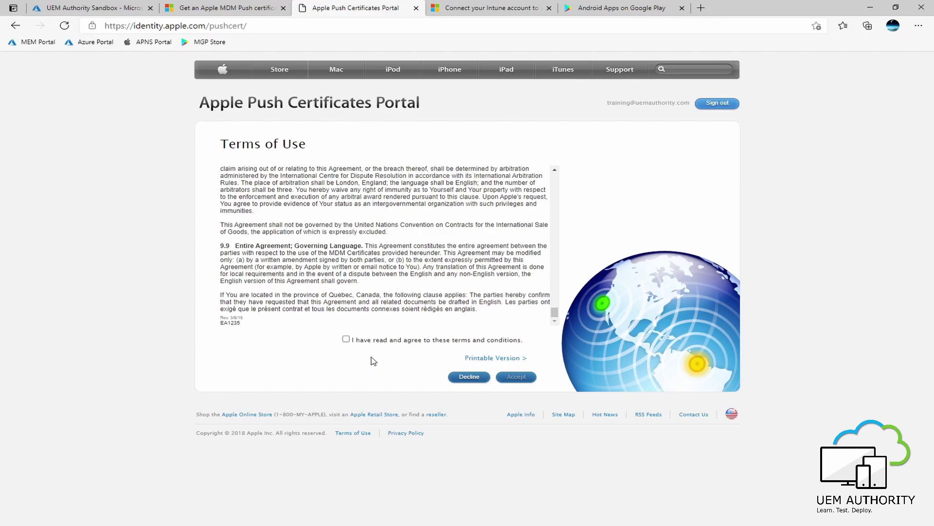
left_click(346, 338)
left_click(516, 377)
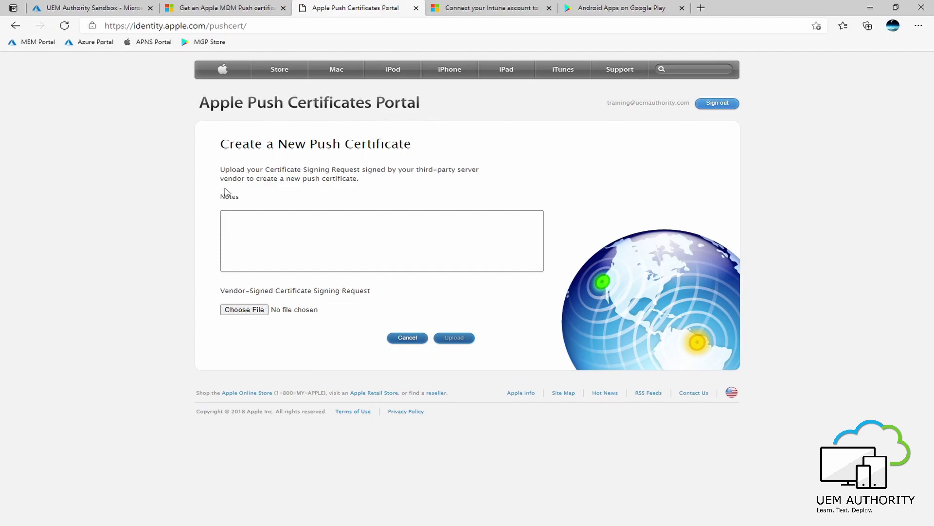
In the admin center, go to Devices > Enroll devices > Apple enrollment > Apple MDM Push certificate.
left_click(81, 10)
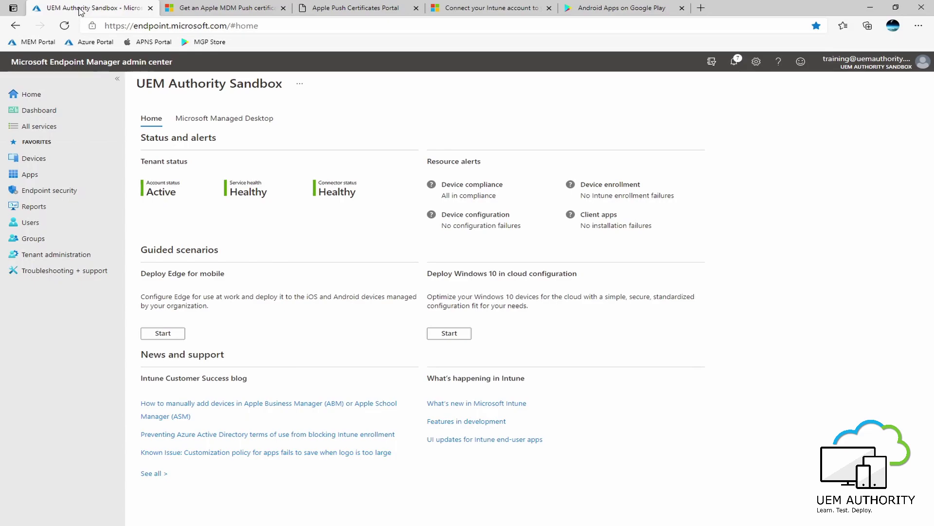
left_click(43, 157)
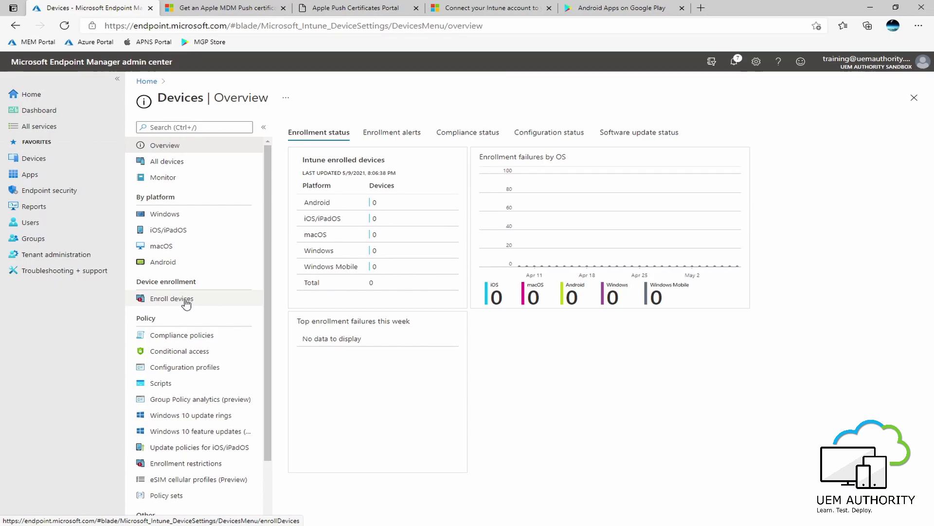
left_click(185, 301)
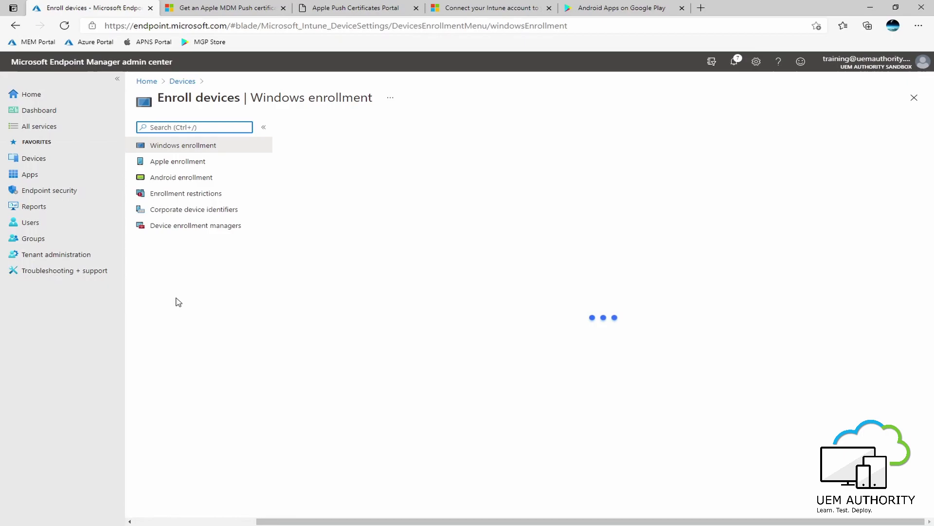
left_click(186, 166)
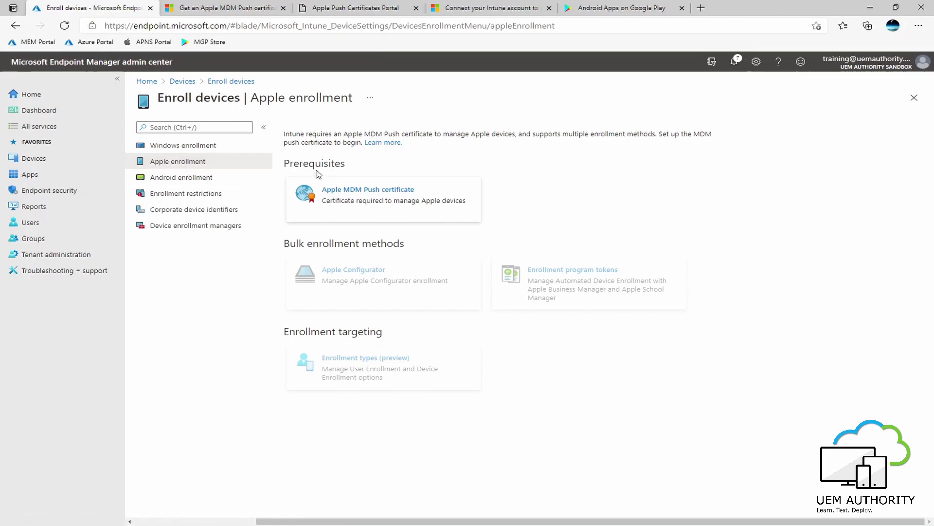
left_click(371, 208)
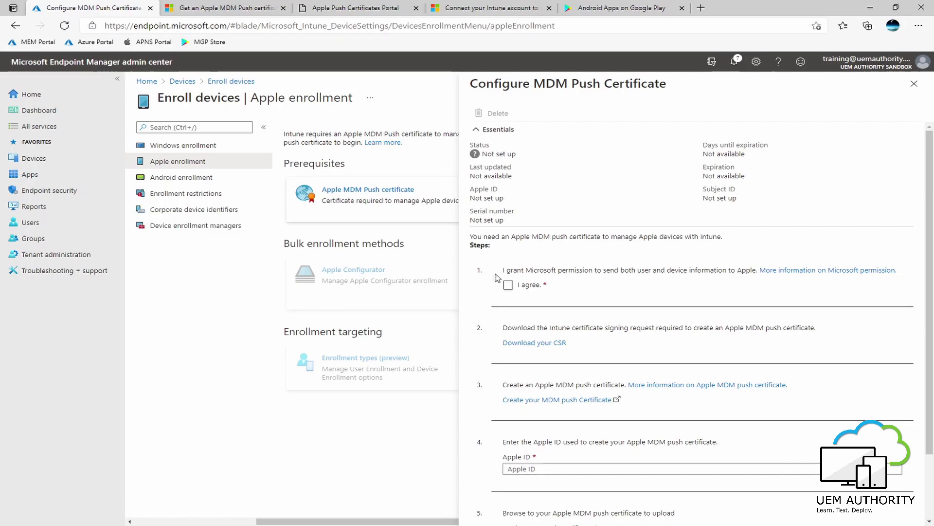
Grant Microsoft data permission, download IntuneCSR.csr, and return to the Apple Push Certificates Portal.
left_click(508, 285)
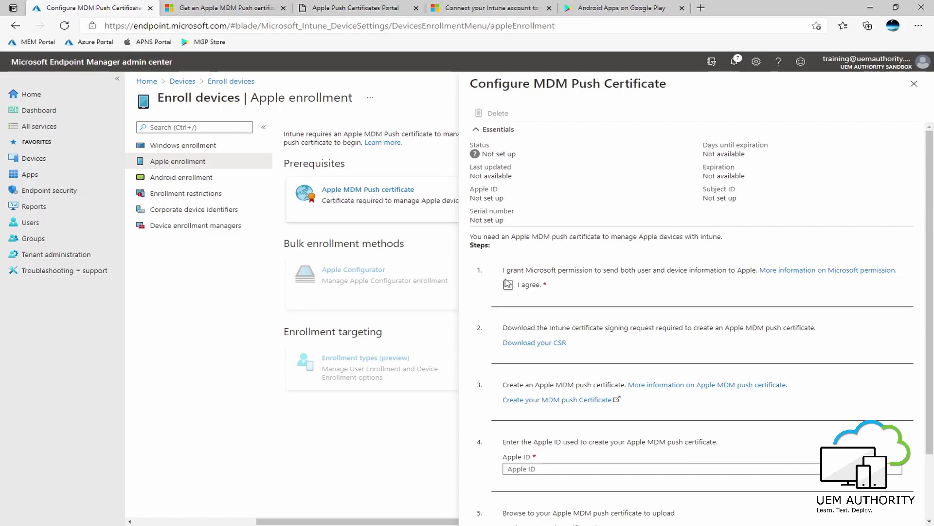
left_click(526, 336)
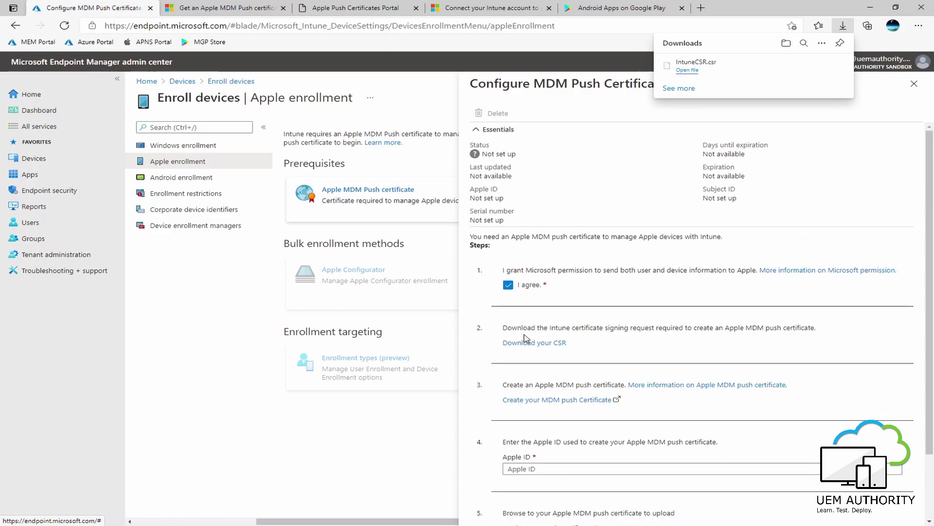
left_click(353, 9)
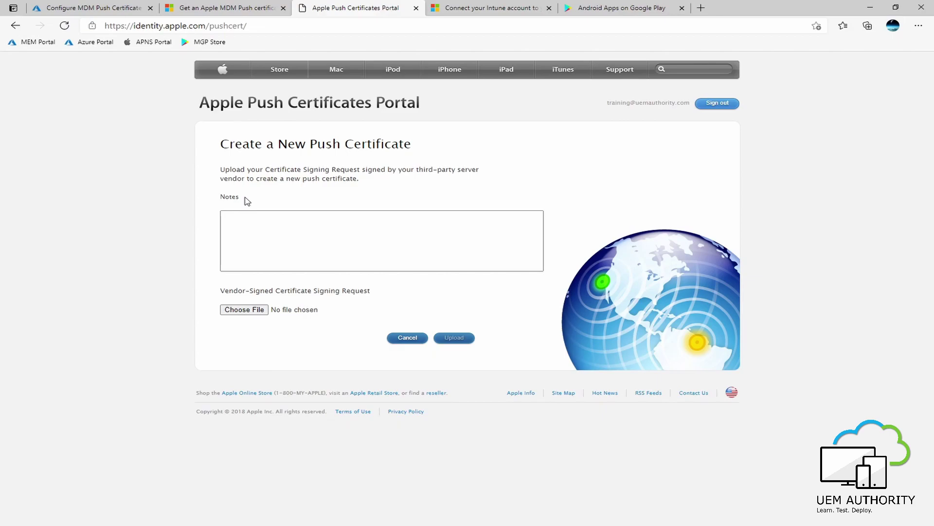
Add the note 'UEM Authority Production Certificate' to the new certificate request.
left_click(247, 223)
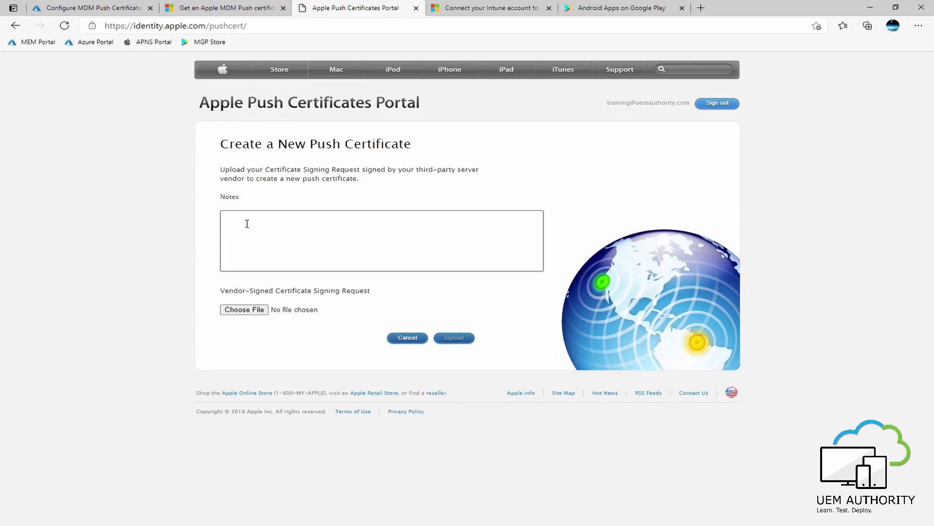
left_click(254, 220)
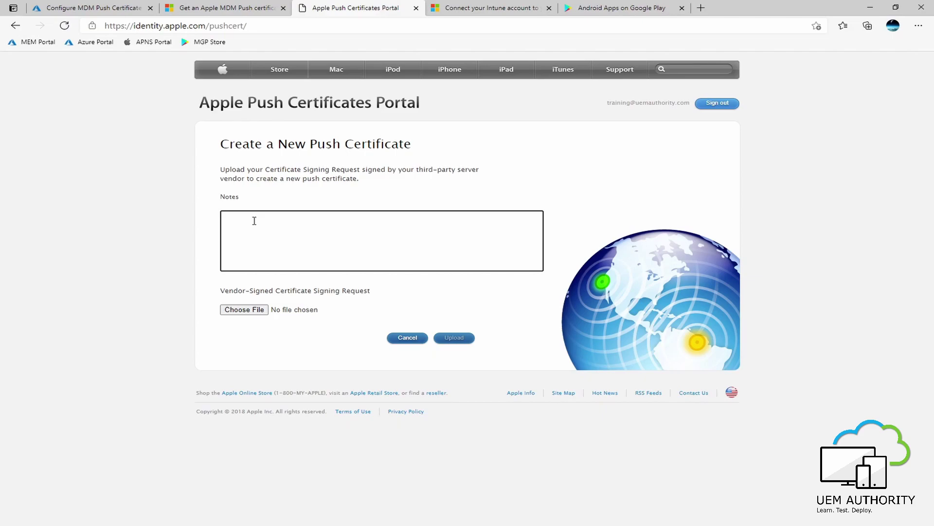
type("UEM Authority Production Certifficate")
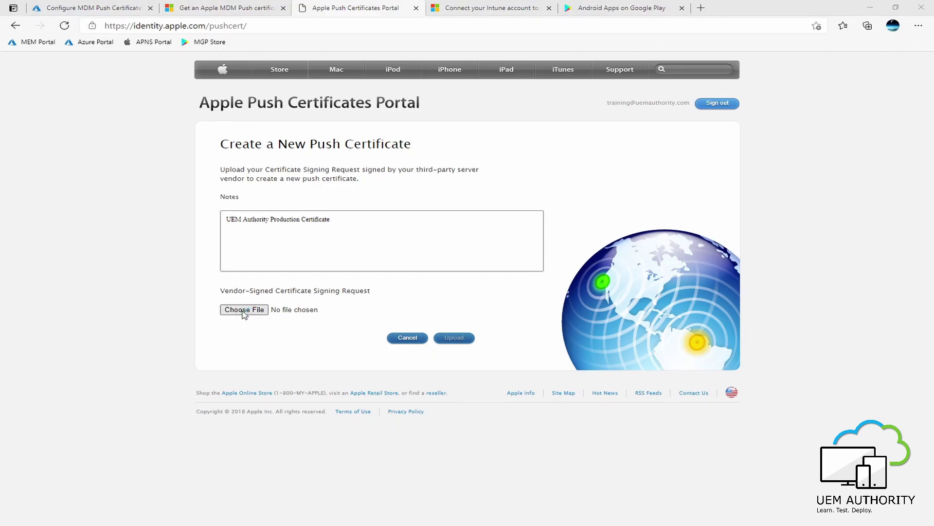
Attach the downloaded IntuneCSR.csr file to the certificate request.
left_click(245, 310)
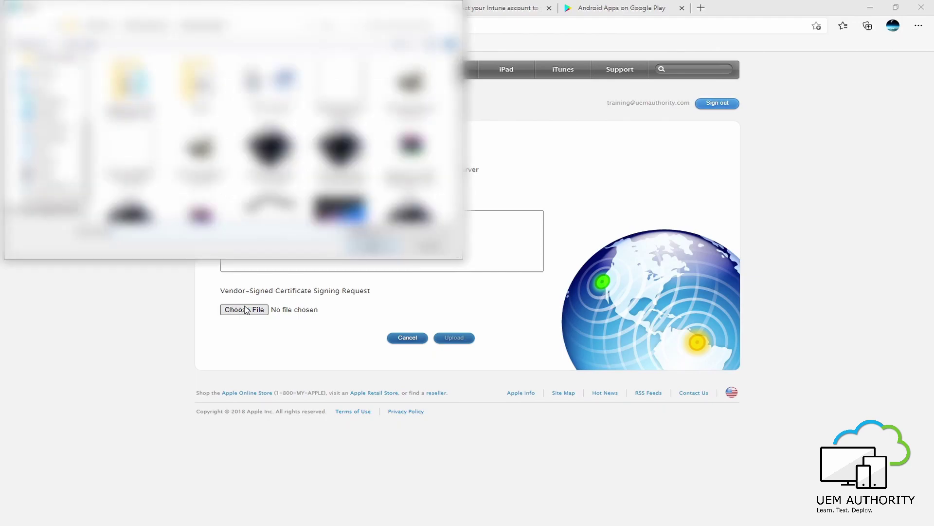
left_click(49, 138)
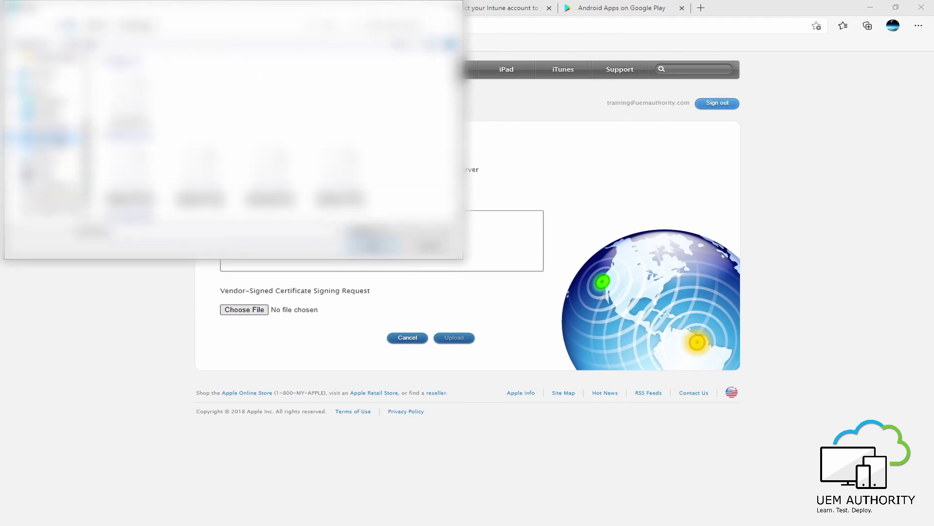
left_click(130, 98)
left_click(130, 98)
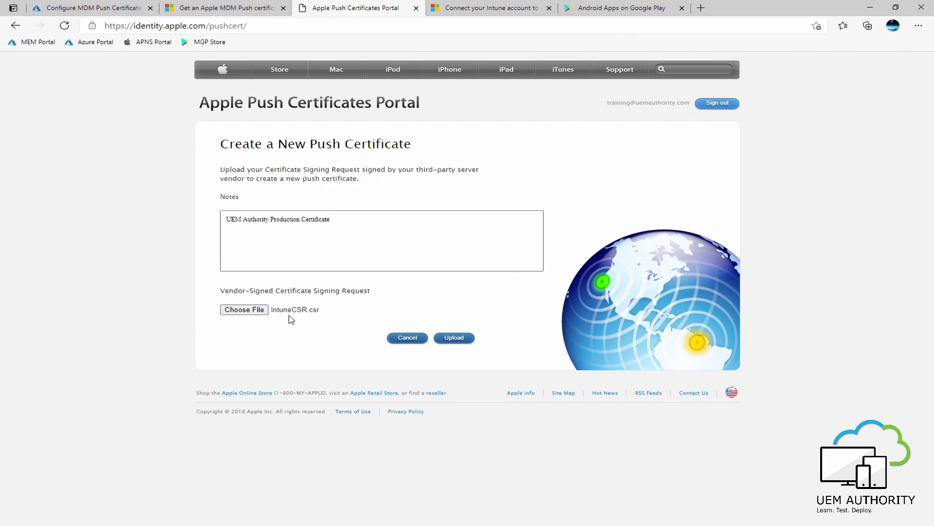
Upload the CSR to create the push certificate and download MDM_ Microsoft Corporation_Certificate.pem.
left_click(455, 343)
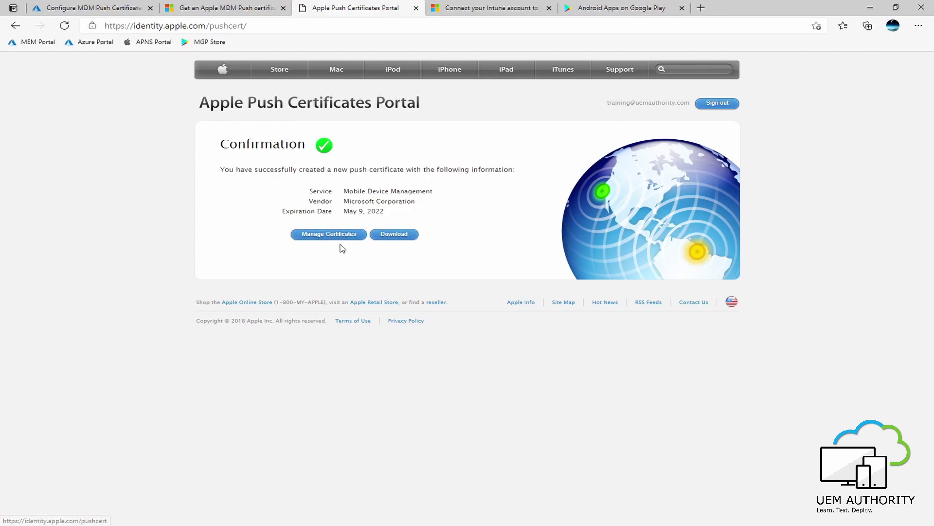
left_click(392, 237)
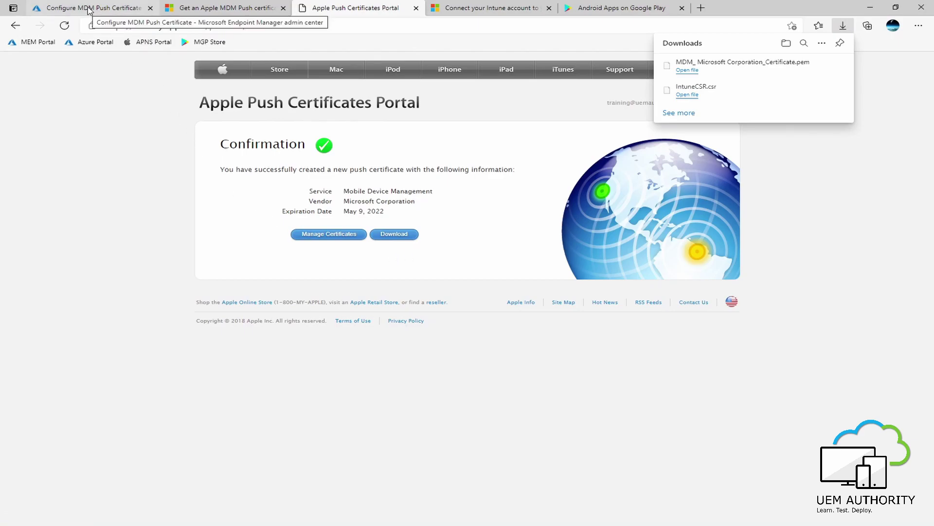
Back in the Configure MDM Push Certificate pane, enter the account's Apple ID.
left_click(89, 10)
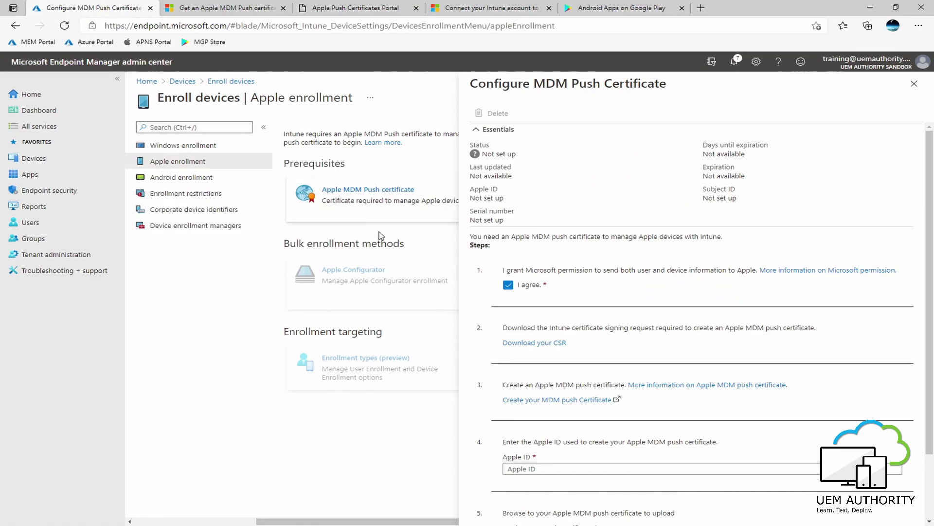
scroll(633, 328, "down", 2)
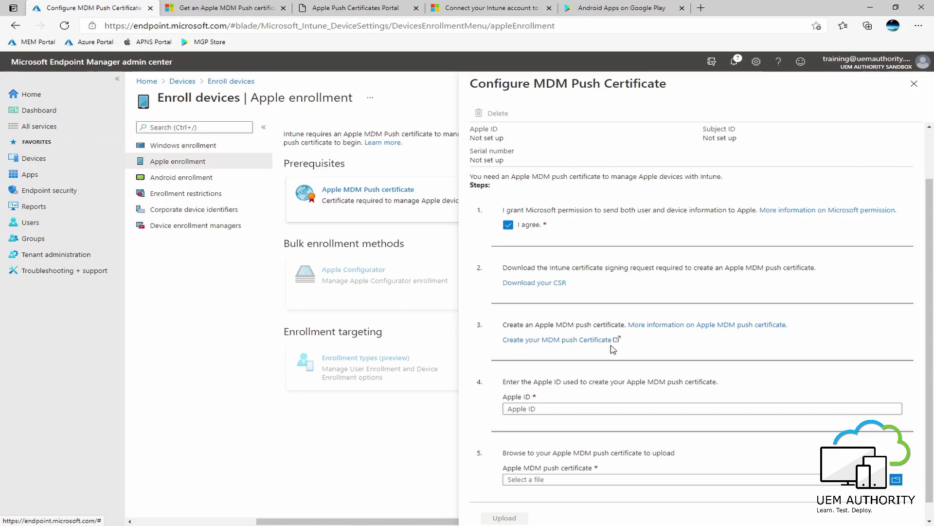
scroll(662, 351, "down", 1)
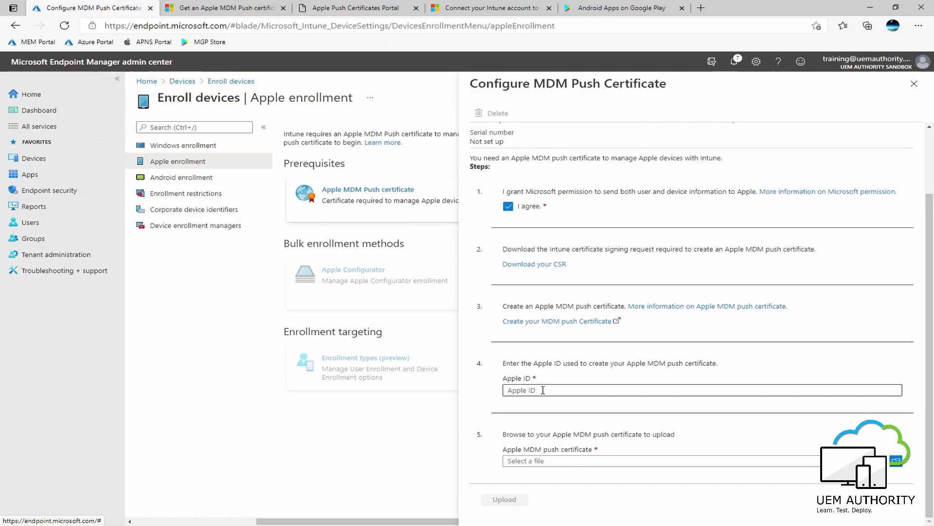
left_click(543, 389)
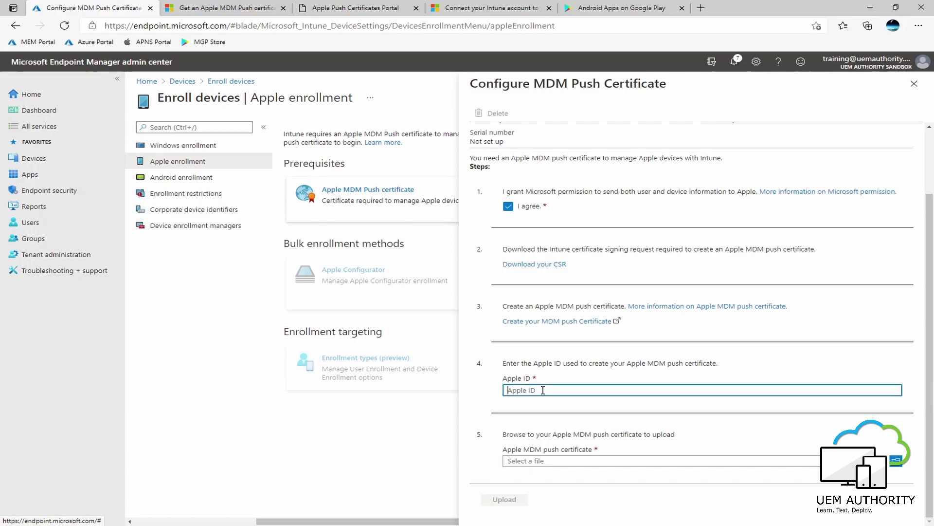
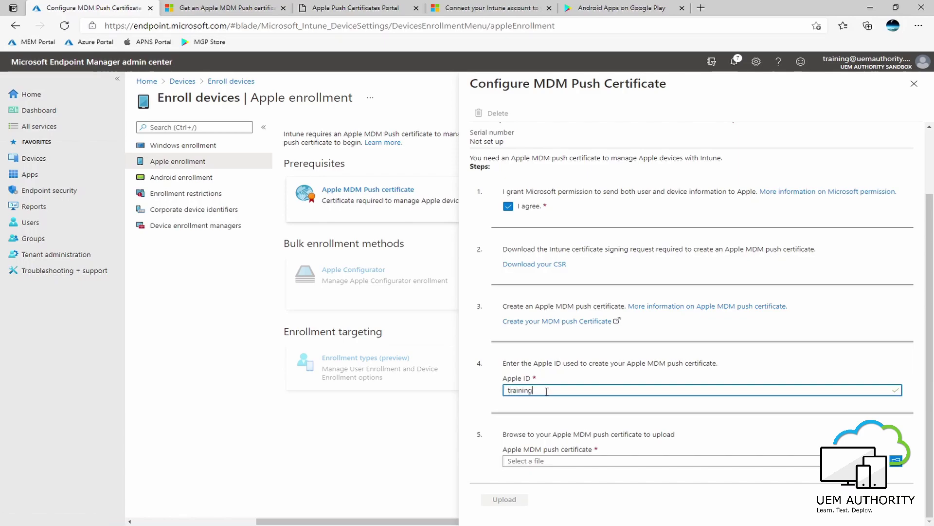
Upload MDM_ Microsoft Corporation_Certificate.pem to Intune and dismiss the success notification.
left_click(898, 463)
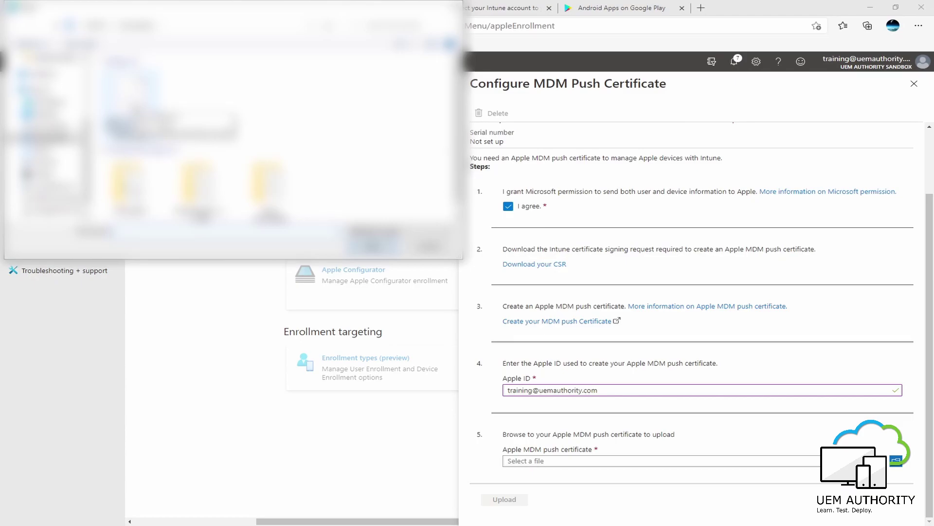
left_click(372, 242)
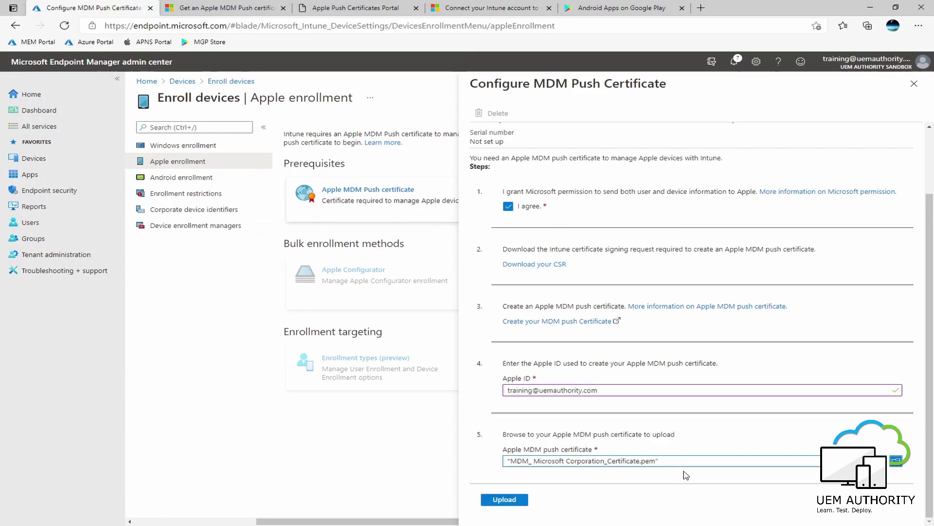
left_click(506, 502)
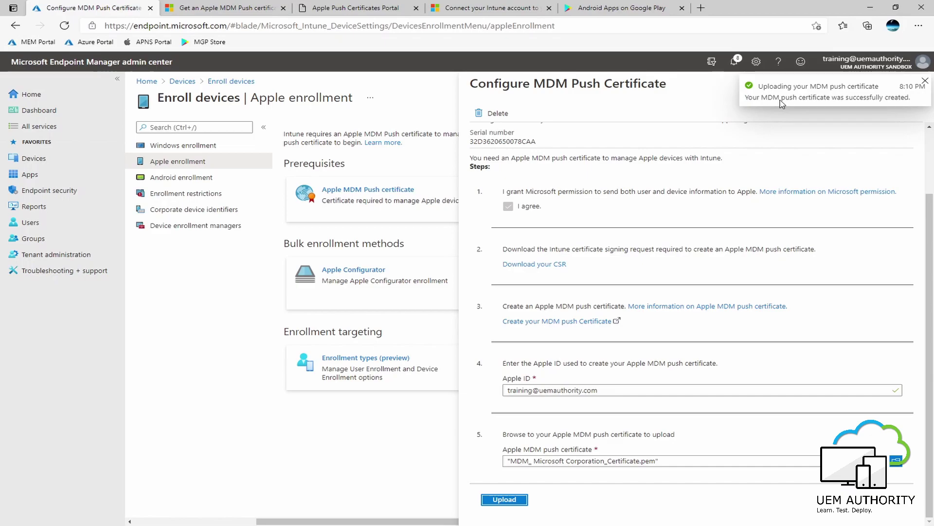
left_click(923, 80)
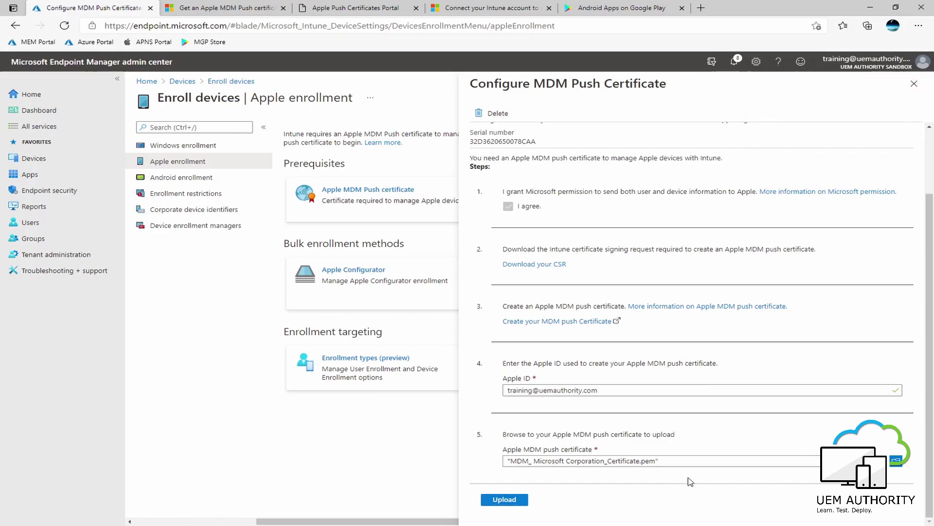
Confirm the push certificate status shows Active, then close the configuration panel.
scroll(713, 326, "up", 1)
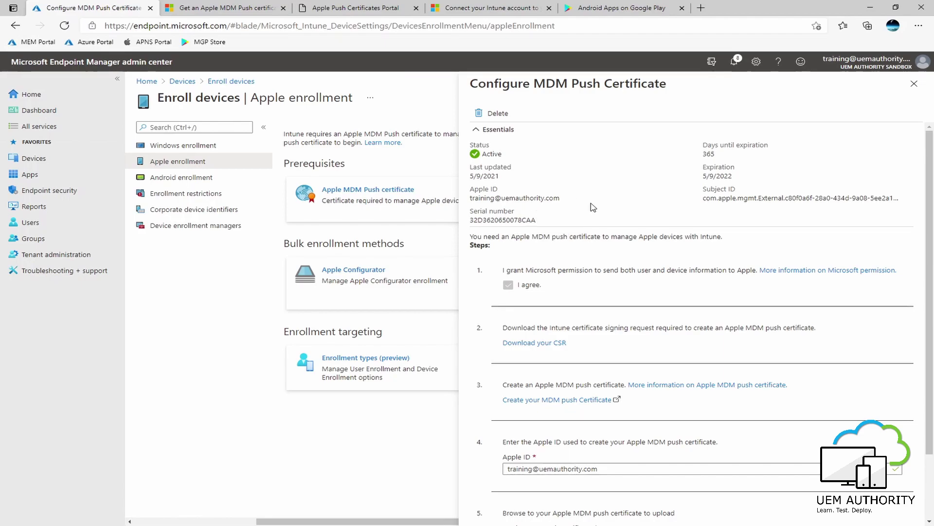
key("Escape")
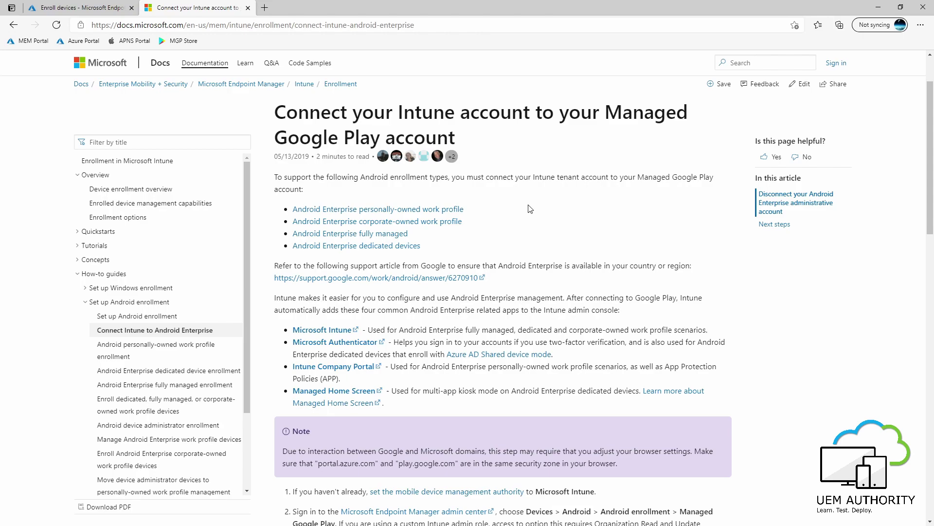
left_click(81, 9)
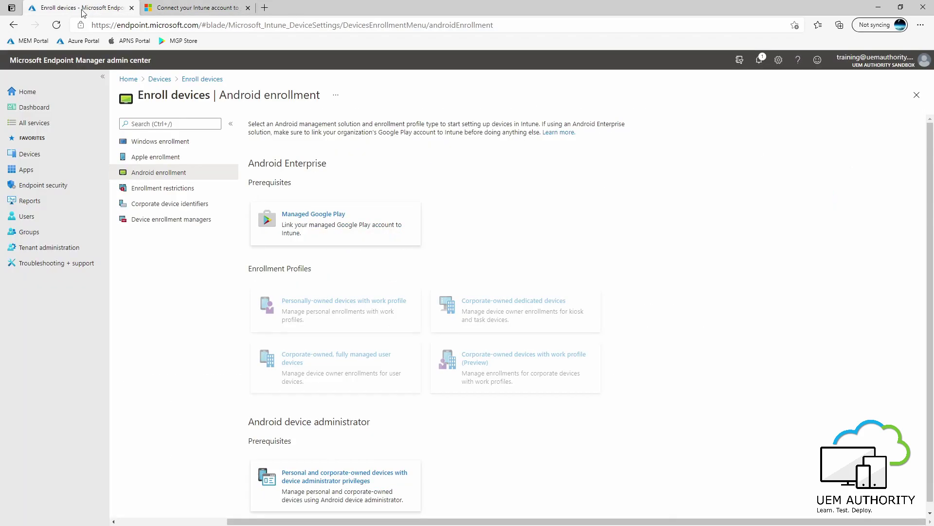
left_click(54, 155)
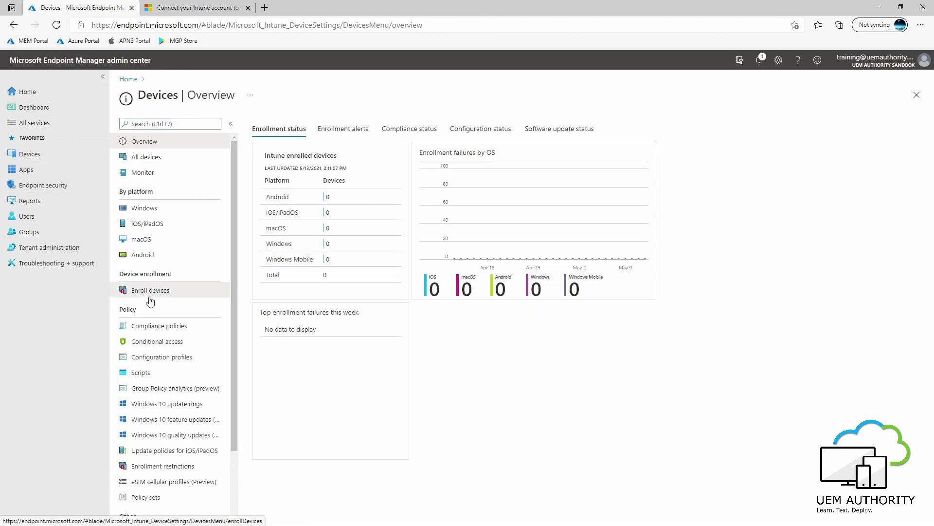
left_click(150, 294)
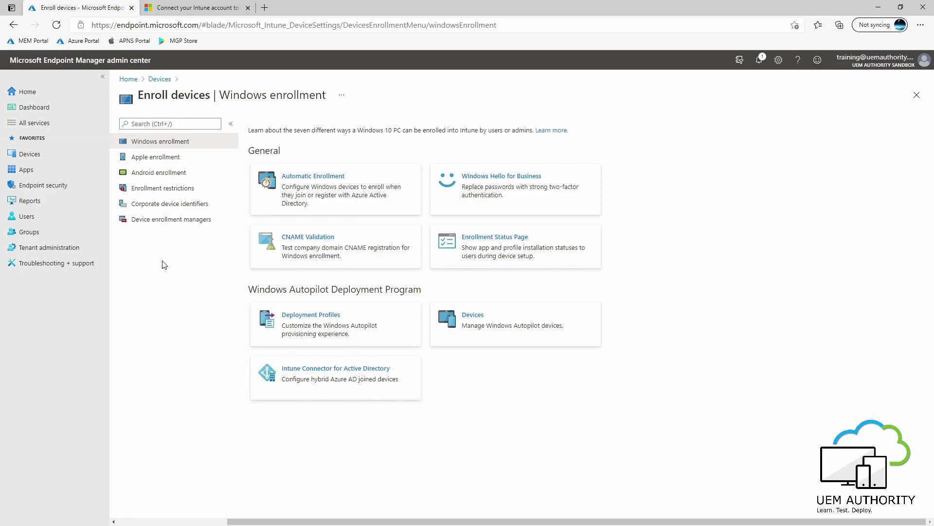
left_click(164, 175)
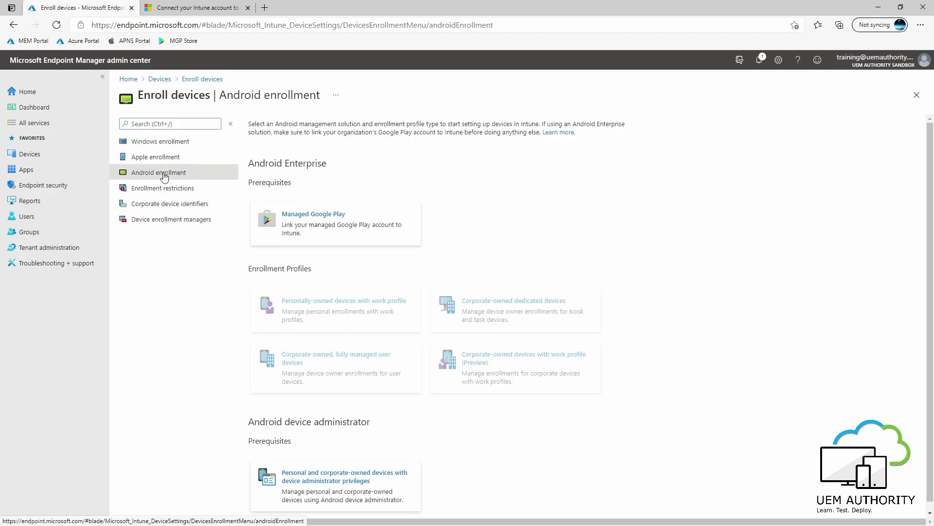
In the Managed Google Play pane, agree to share data with Google and launch Google's signup.
left_click(325, 232)
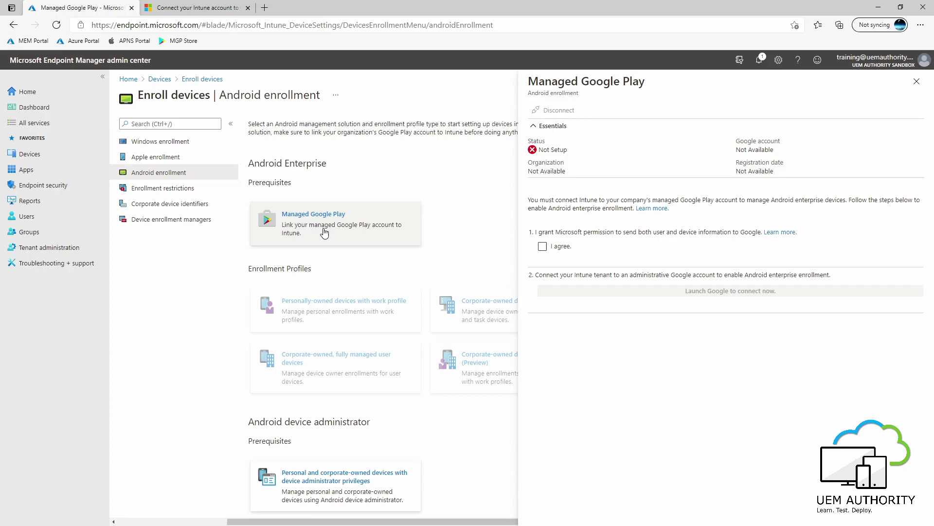
left_click(604, 247)
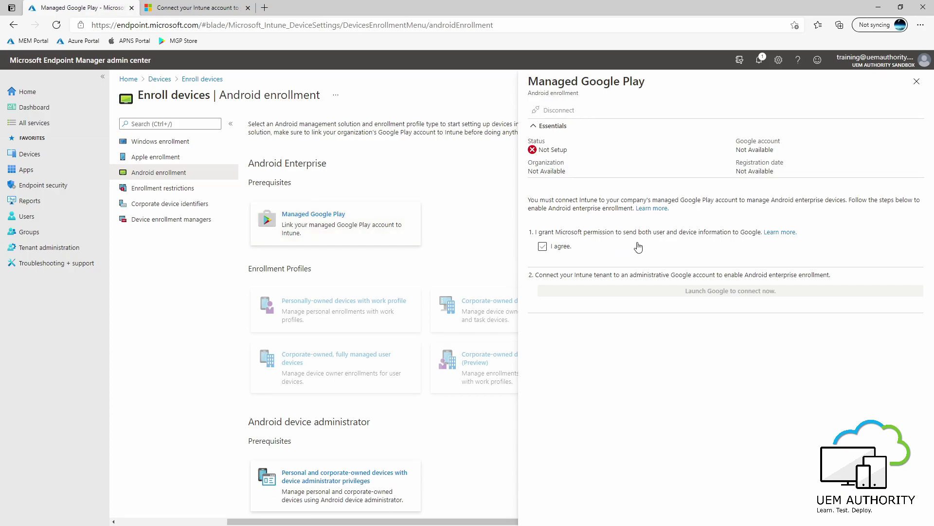
left_click(638, 247)
left_click(542, 247)
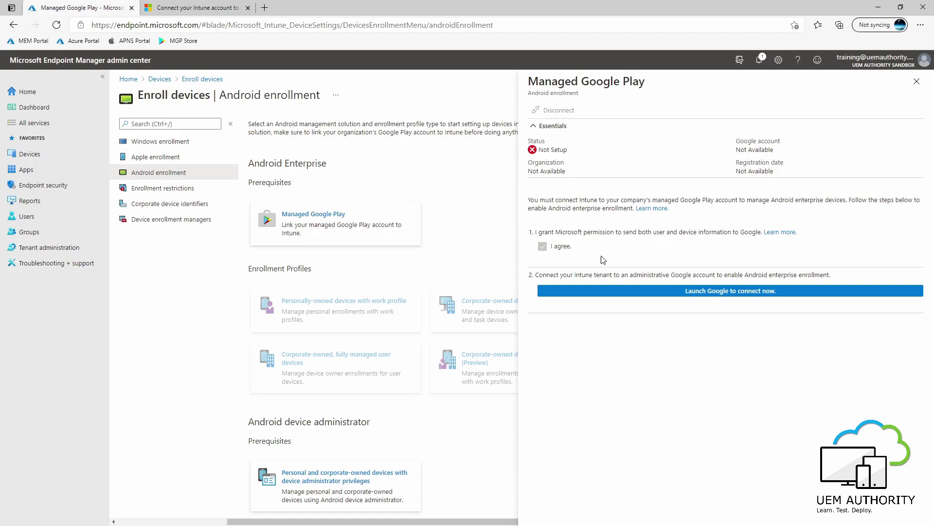
left_click(701, 295)
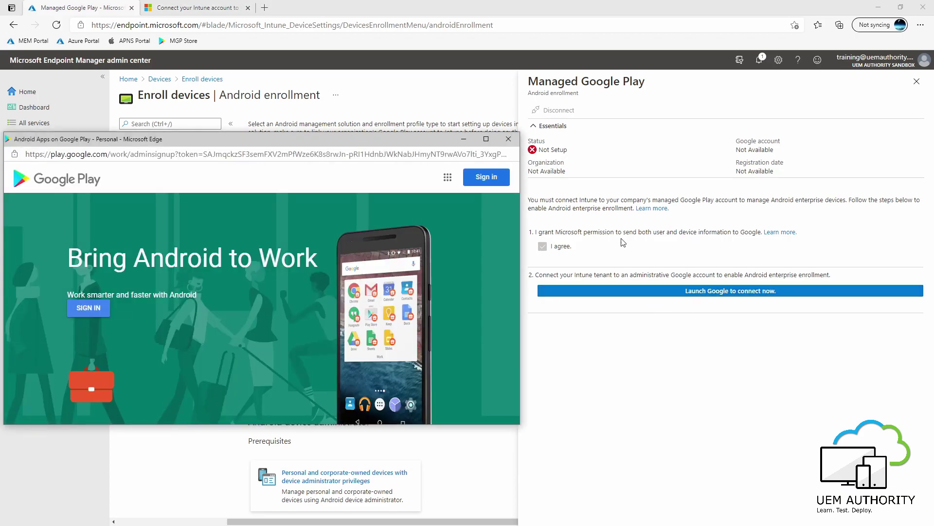
Maximize the Bring Android to Work signup window.
left_click(485, 139)
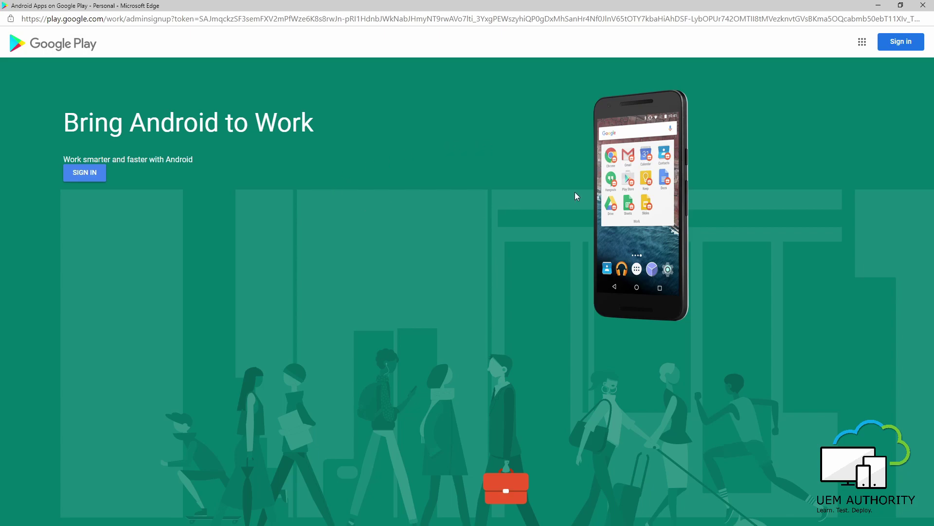
Sign in with the organisation's Google account and verify which account is signed in.
left_click(899, 45)
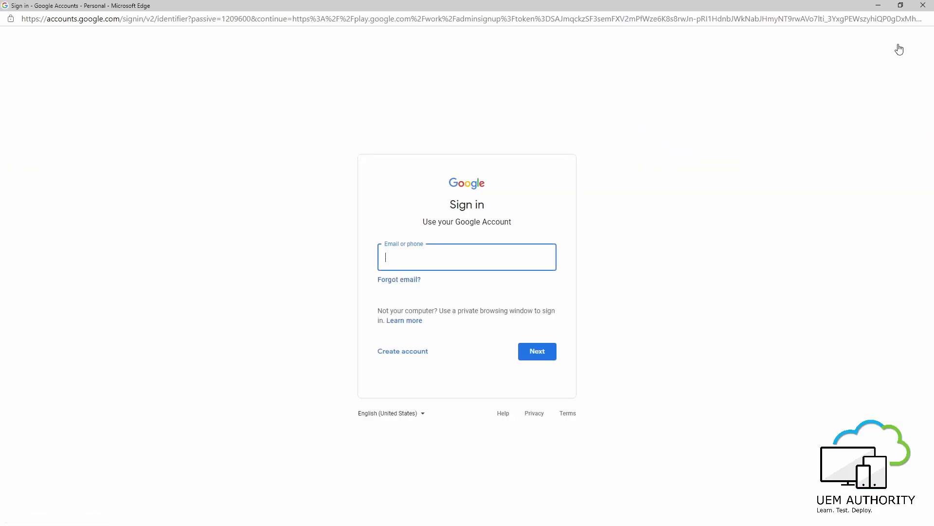
left_click(398, 357)
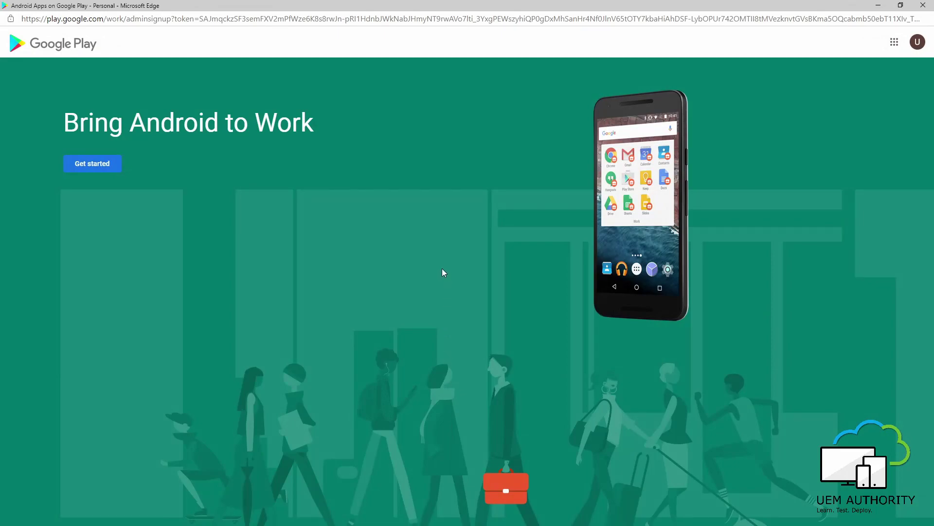
left_click(917, 43)
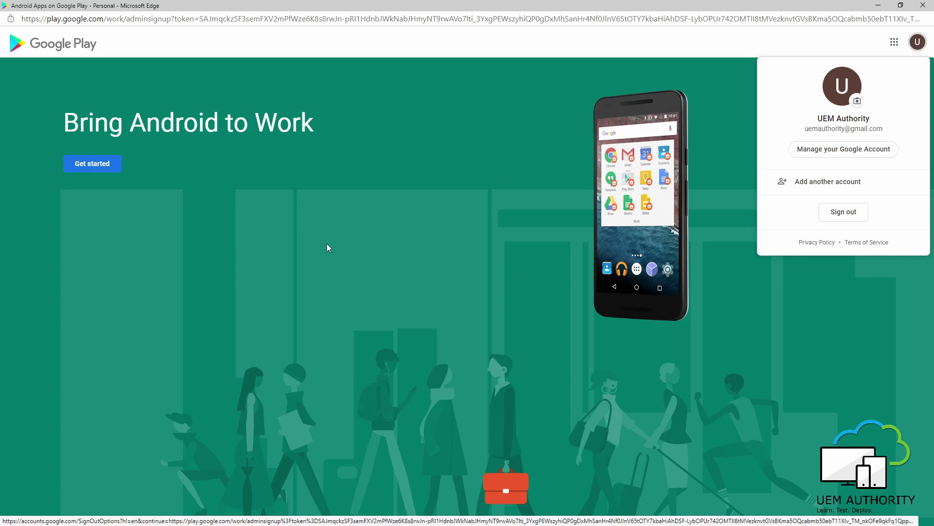
left_click(232, 290)
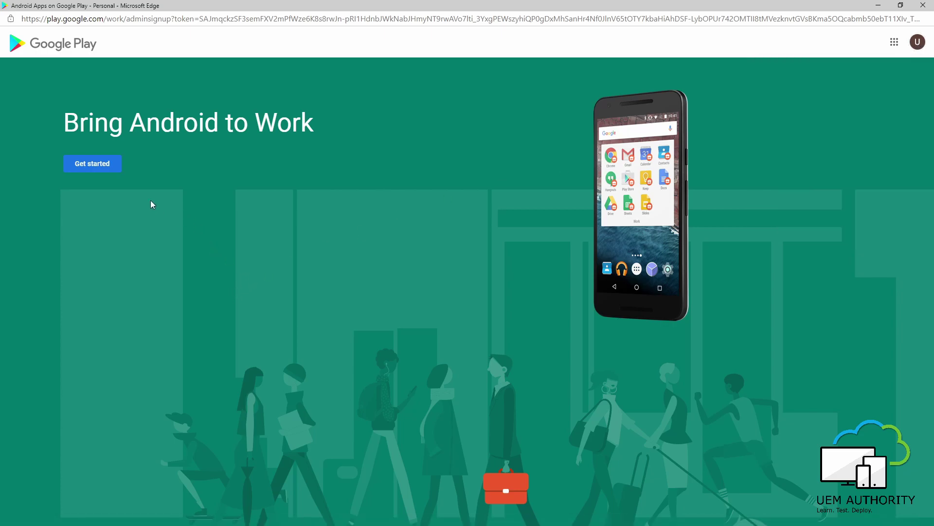
Start the signup, enter business name 'UEM Authority' with Microsoft Intune as EMM provider, and continue.
left_click(95, 169)
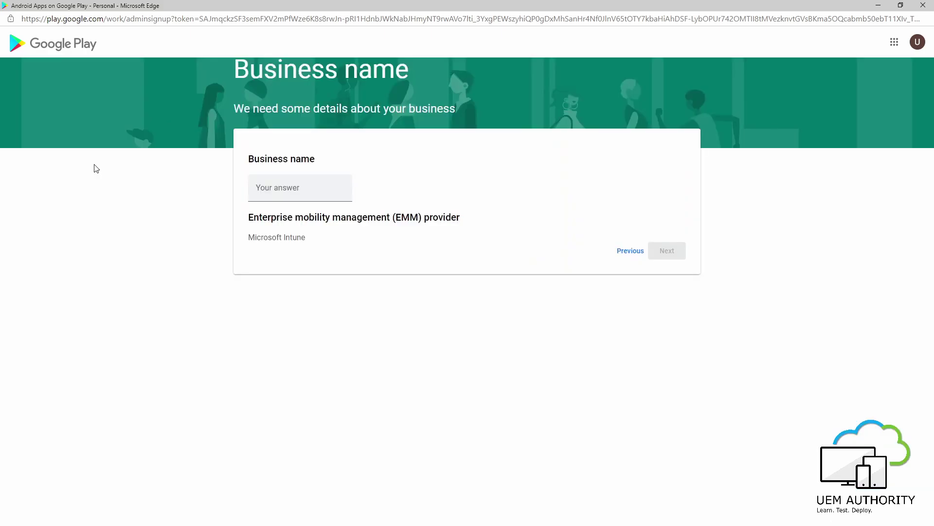
left_click(295, 193)
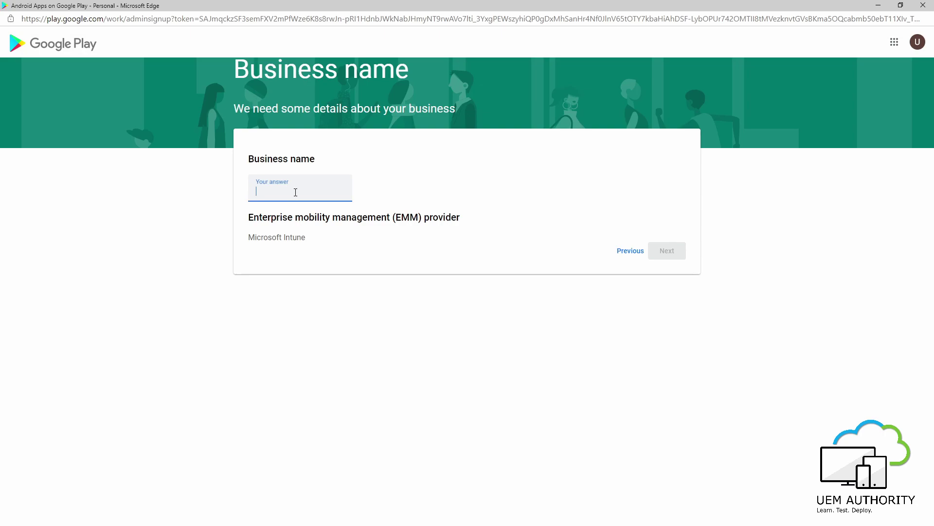
type("U")
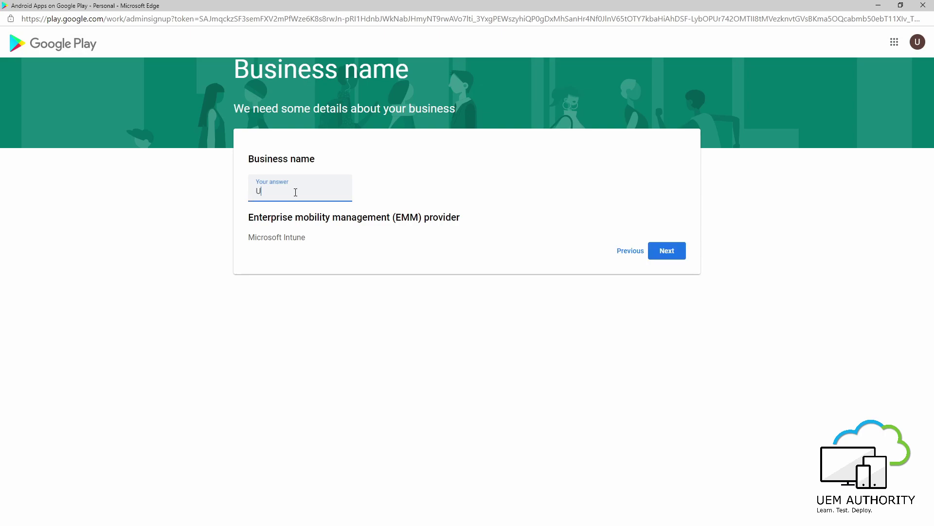
type("EM Authority")
left_click(667, 252)
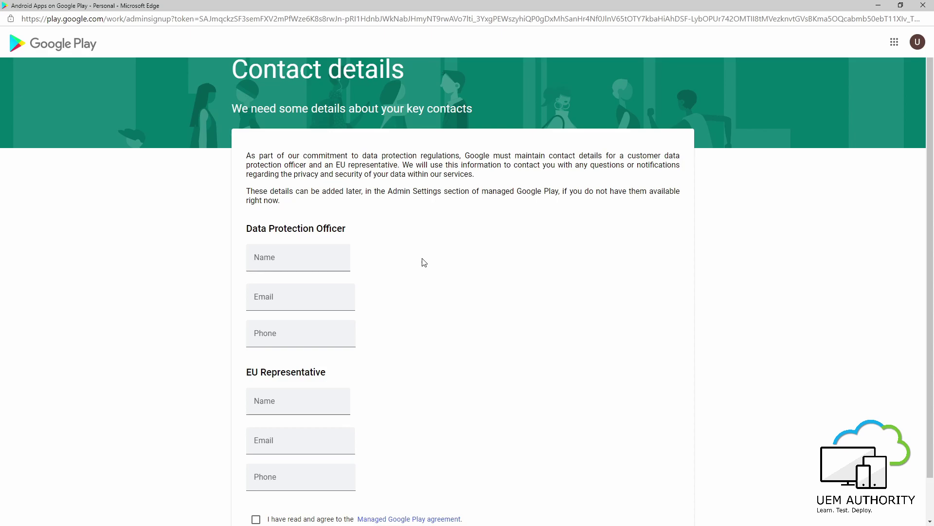
Leave contact details blank, accept the Managed Google Play agreement, and confirm.
scroll(396, 265, "down", 1)
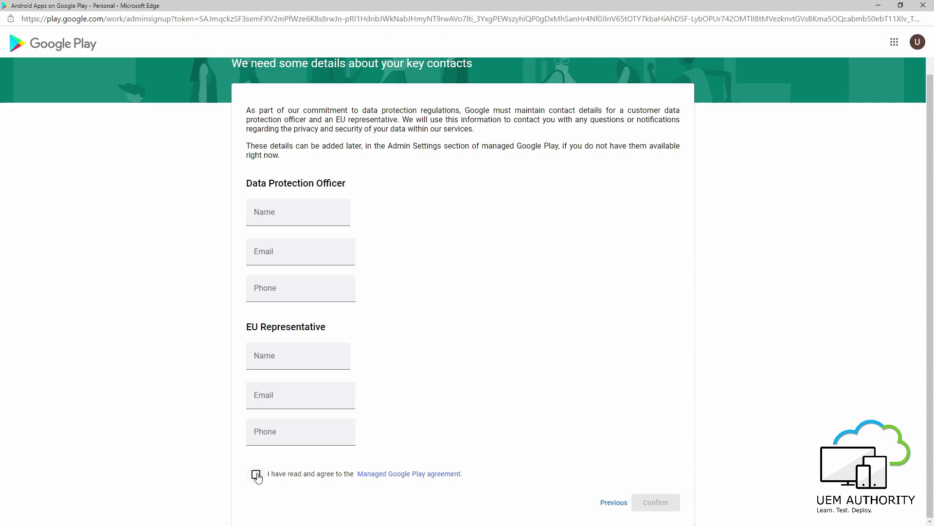
left_click(256, 475)
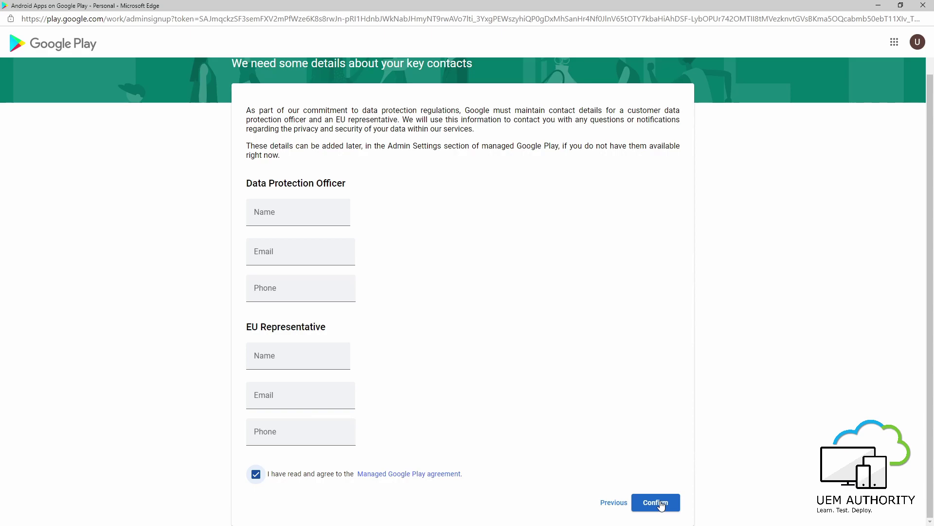
left_click(661, 504)
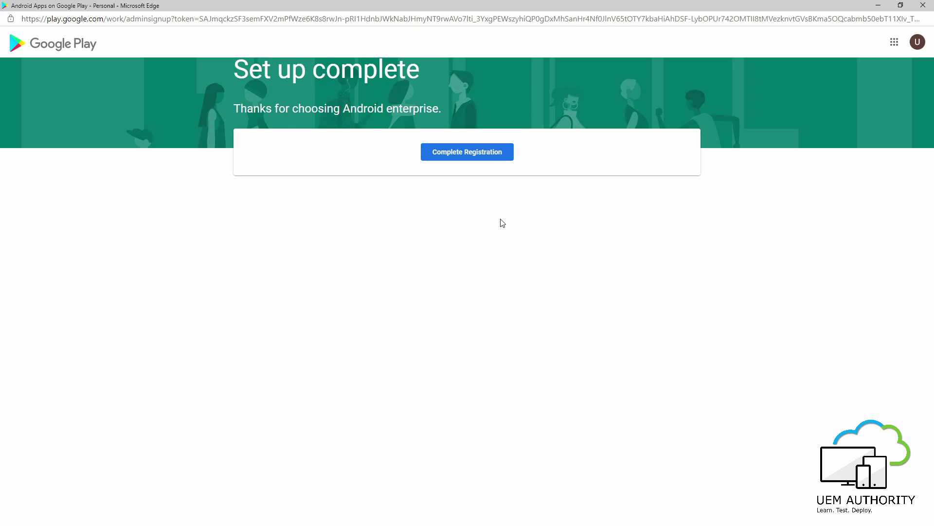
Complete the registration so Intune shows Managed Google Play status Setup for UEM Authority.
left_click(480, 154)
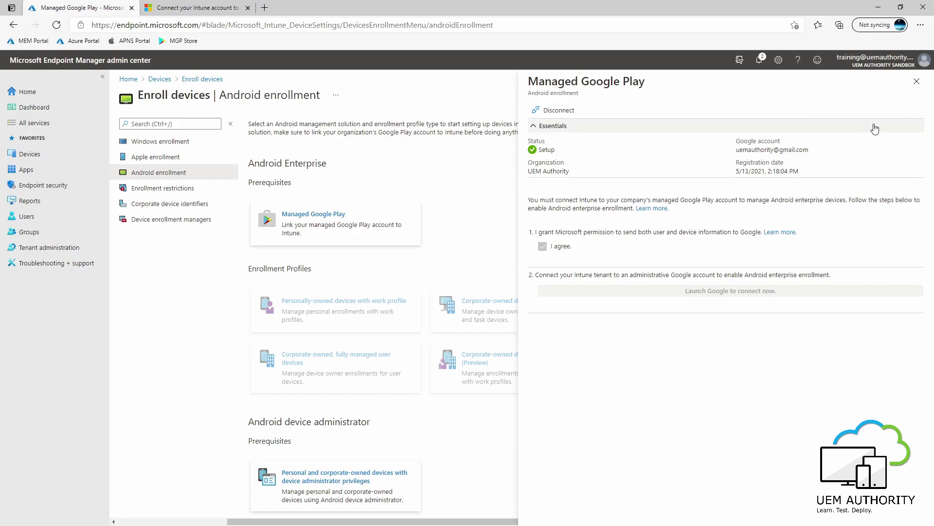
Close the Managed Google Play pane and review the now-available Android Enterprise enrollment profiles.
left_click(917, 82)
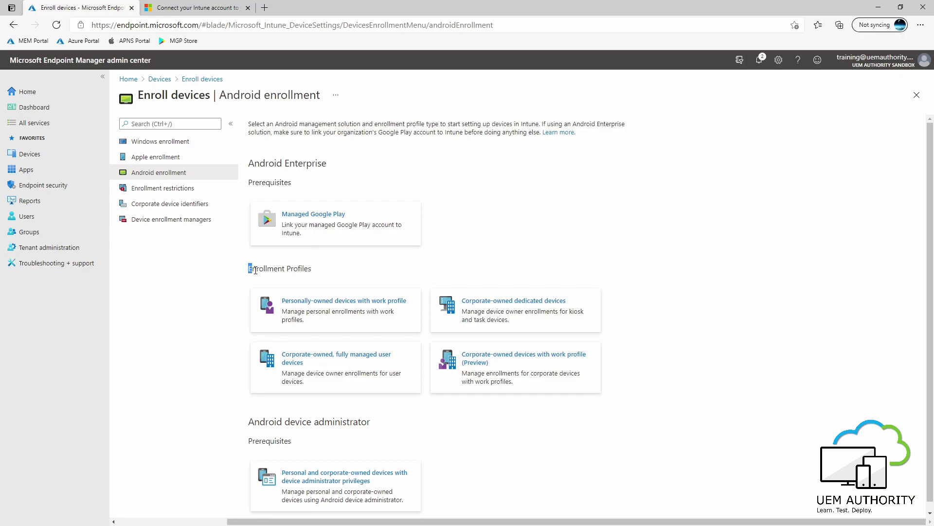
left_click_drag(248, 268, 311, 271)
left_click(342, 273)
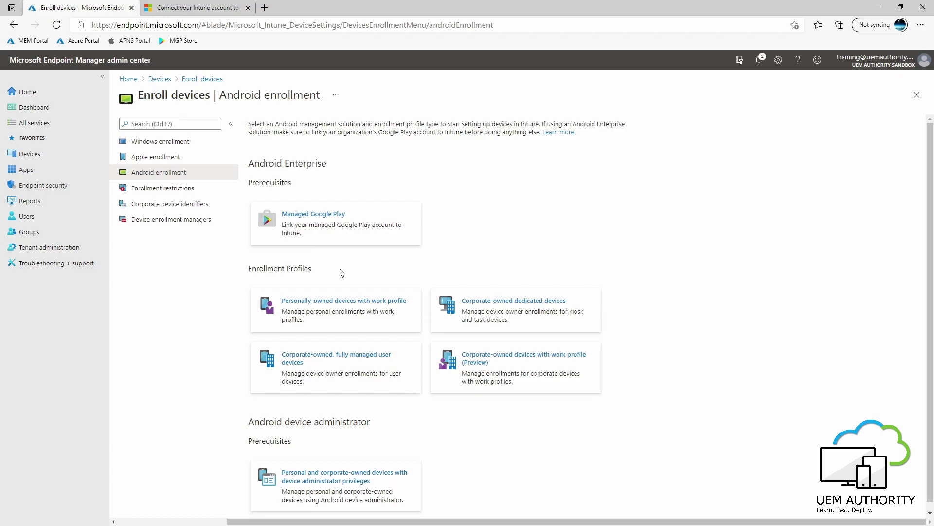